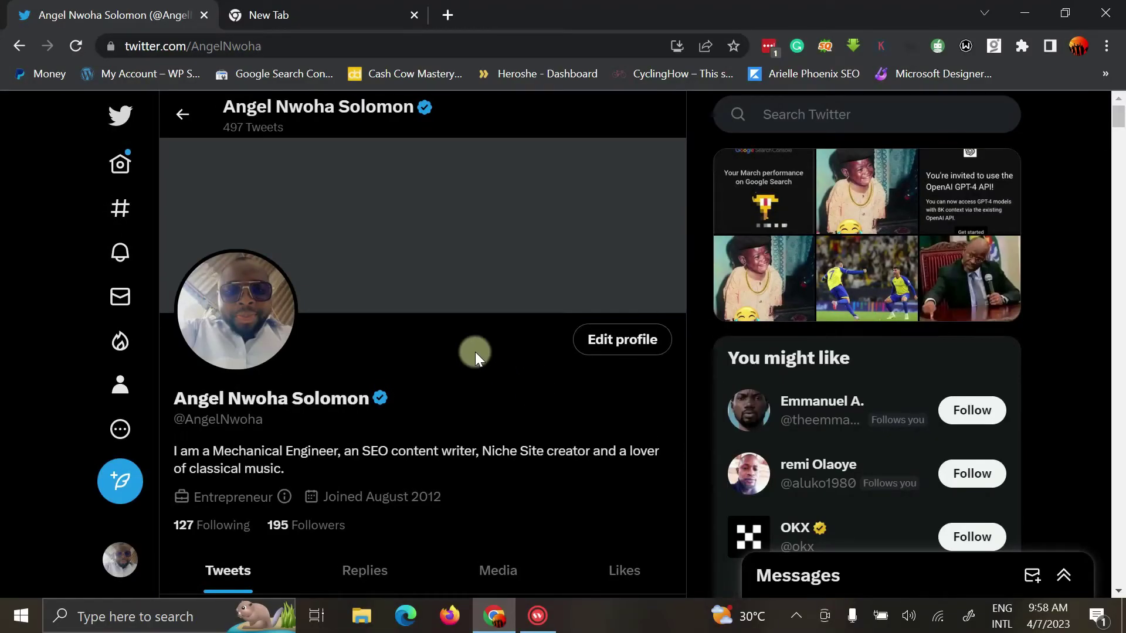
pyautogui.scroll(-2, 474, 352)
pyautogui.scroll(-1, 484, 357)
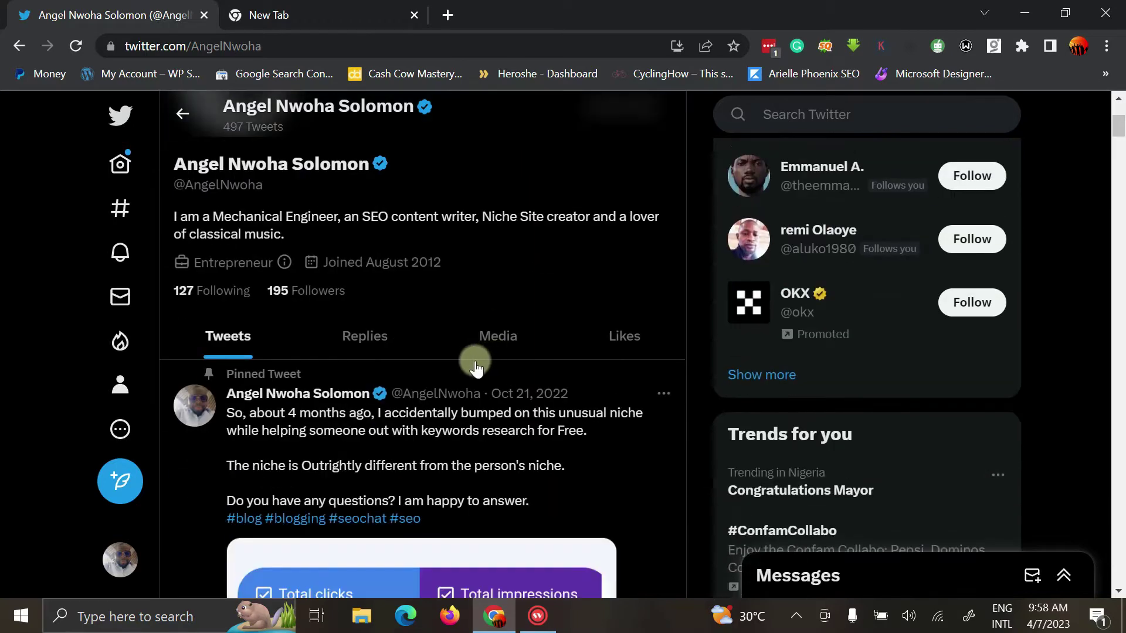
pyautogui.scroll(1, 472, 359)
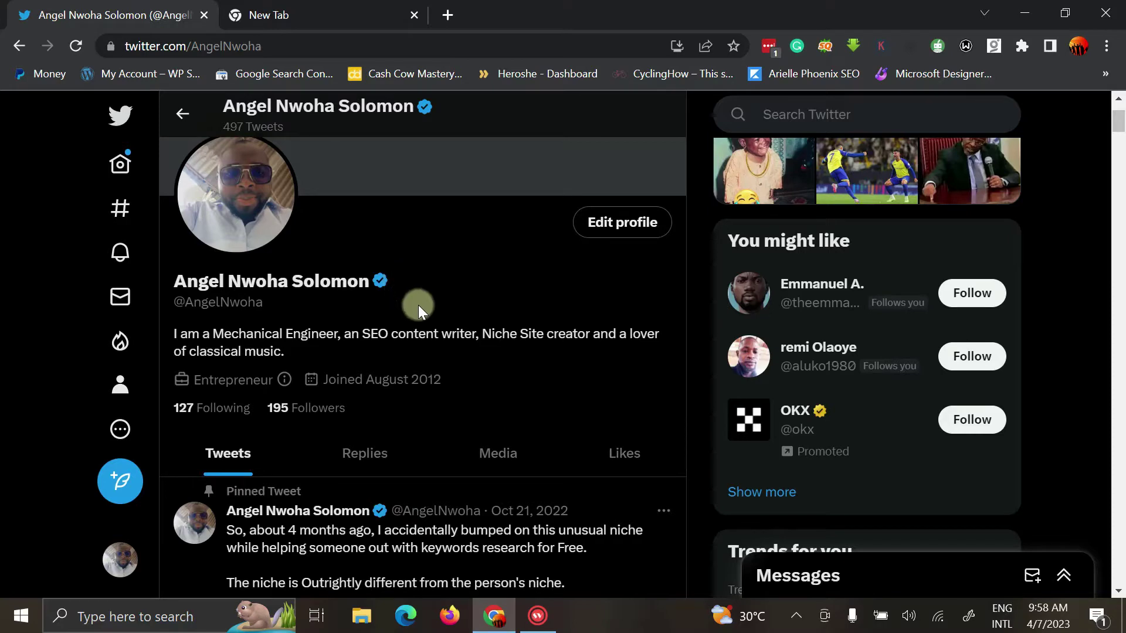
pyautogui.scroll(1, 418, 305)
pyautogui.scroll(-1, 418, 303)
pyautogui.scroll(2, 430, 364)
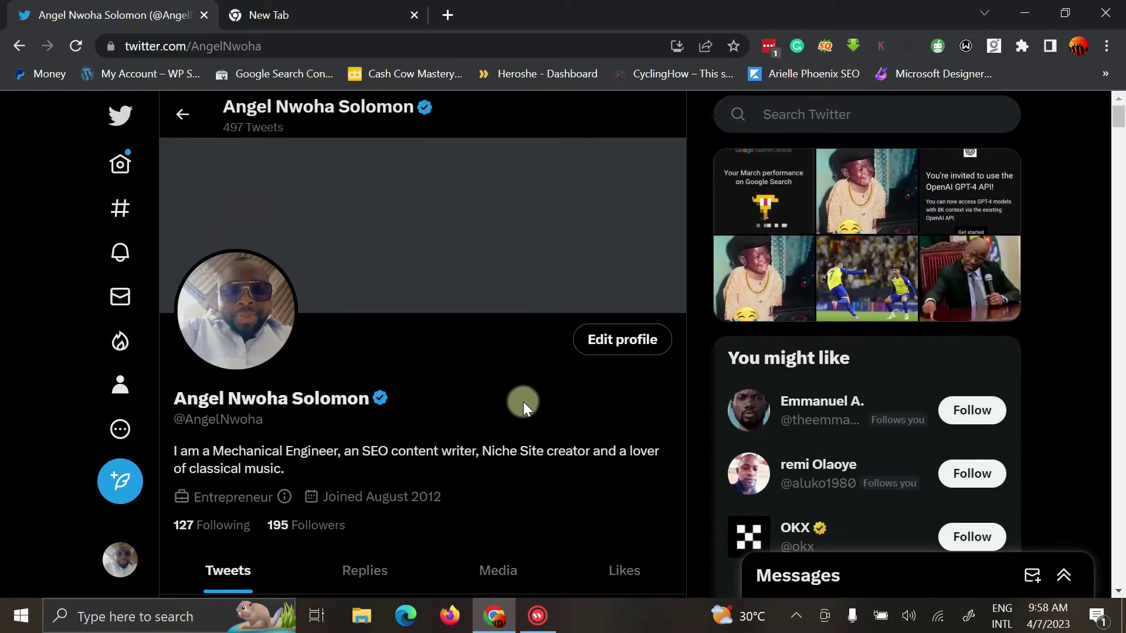
pyautogui.scroll(-2, 524, 402)
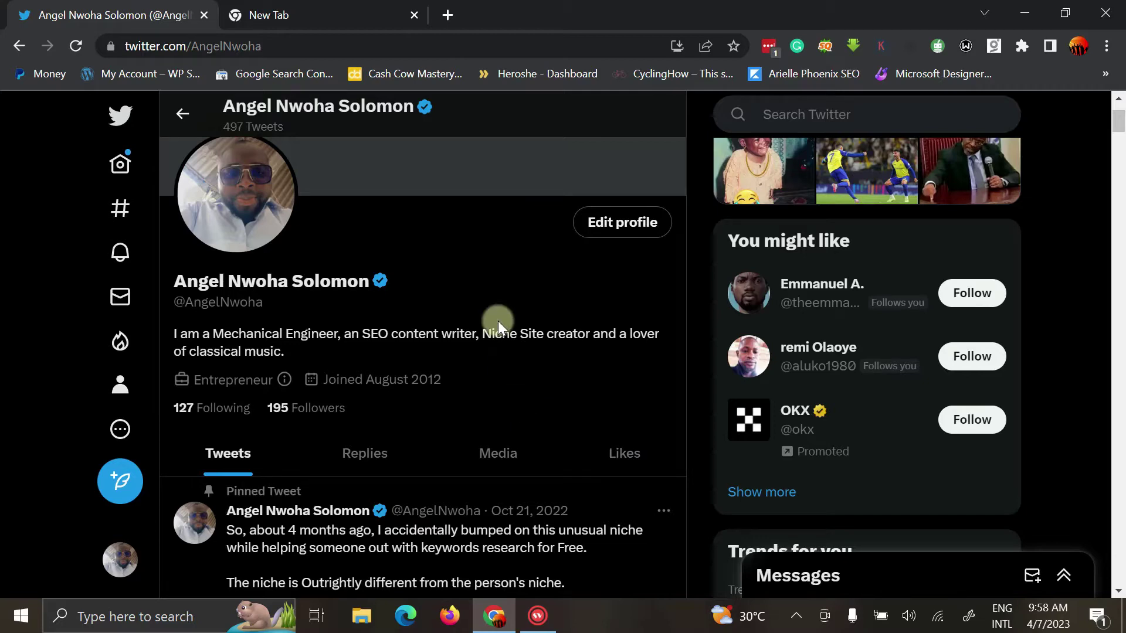
pyautogui.scroll(-2, 495, 325)
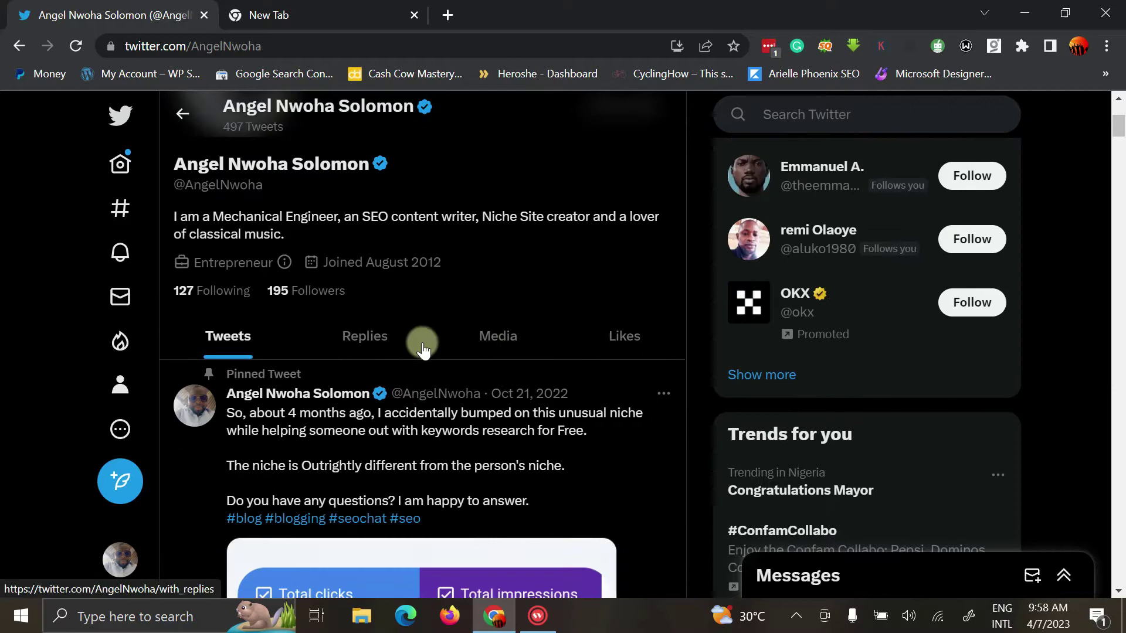
pyautogui.scroll(2, 418, 345)
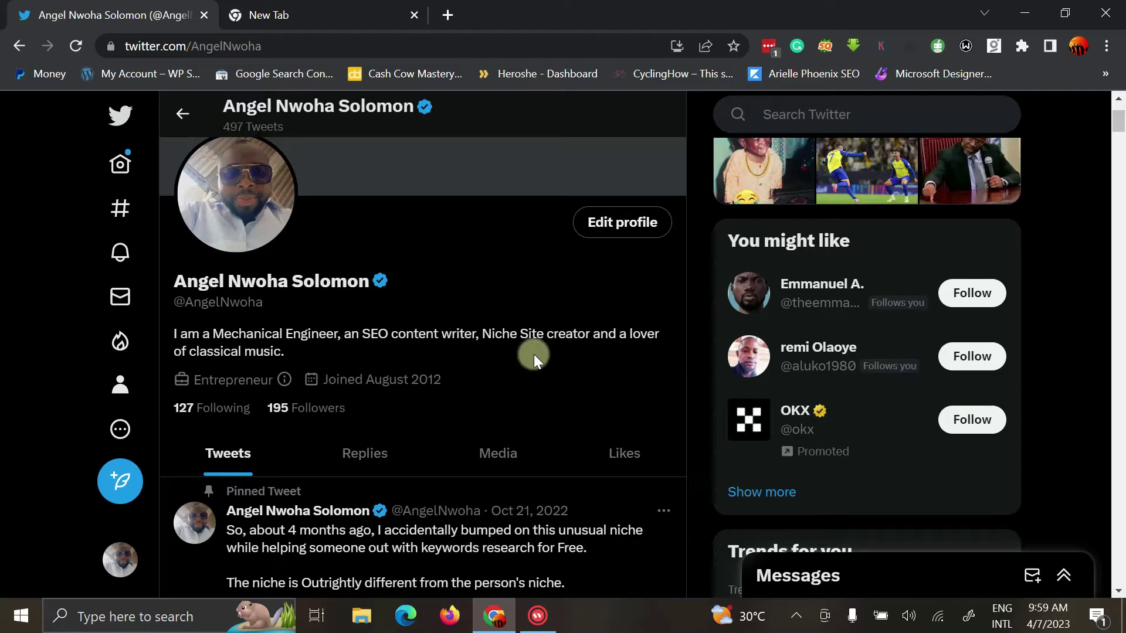
pyautogui.scroll(-1, 528, 349)
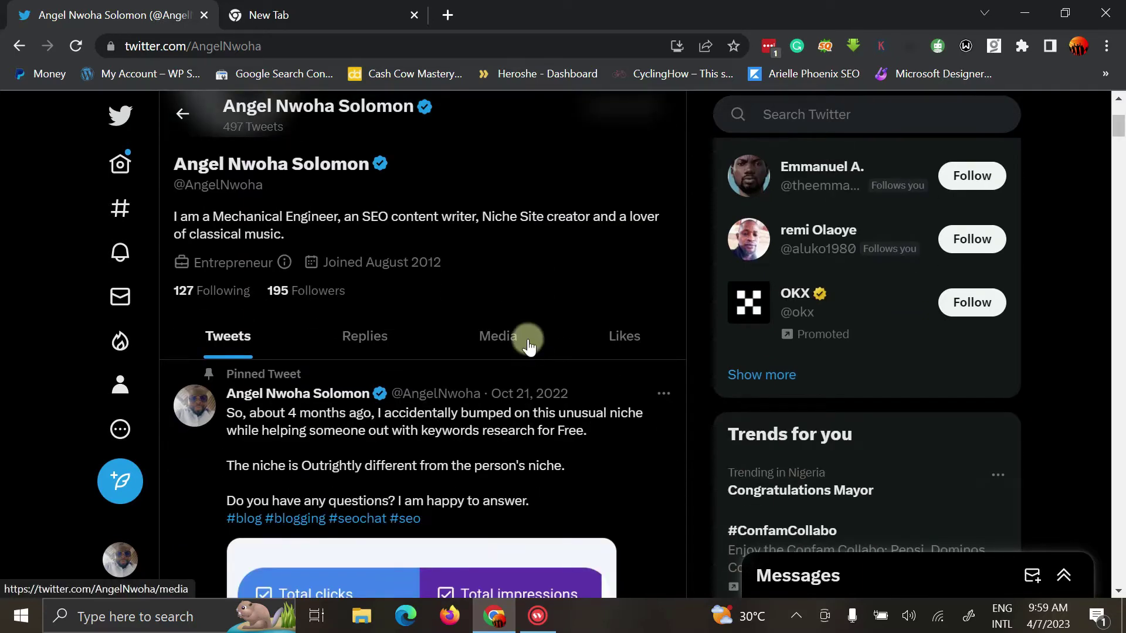
pyautogui.scroll(1, 527, 345)
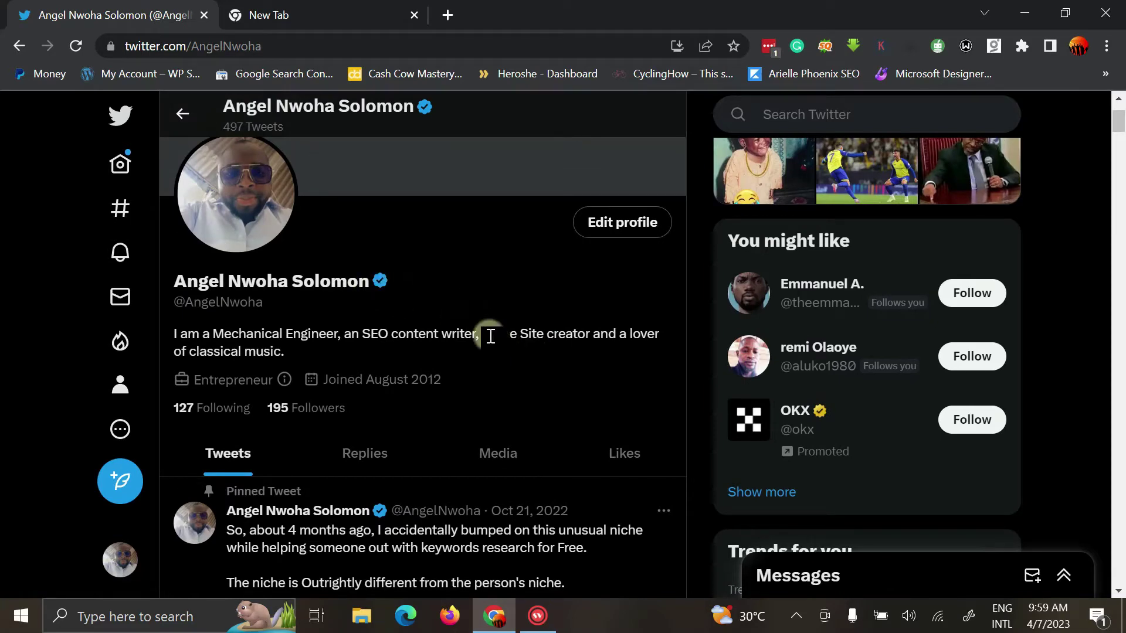
pyautogui.scroll(-1, 491, 335)
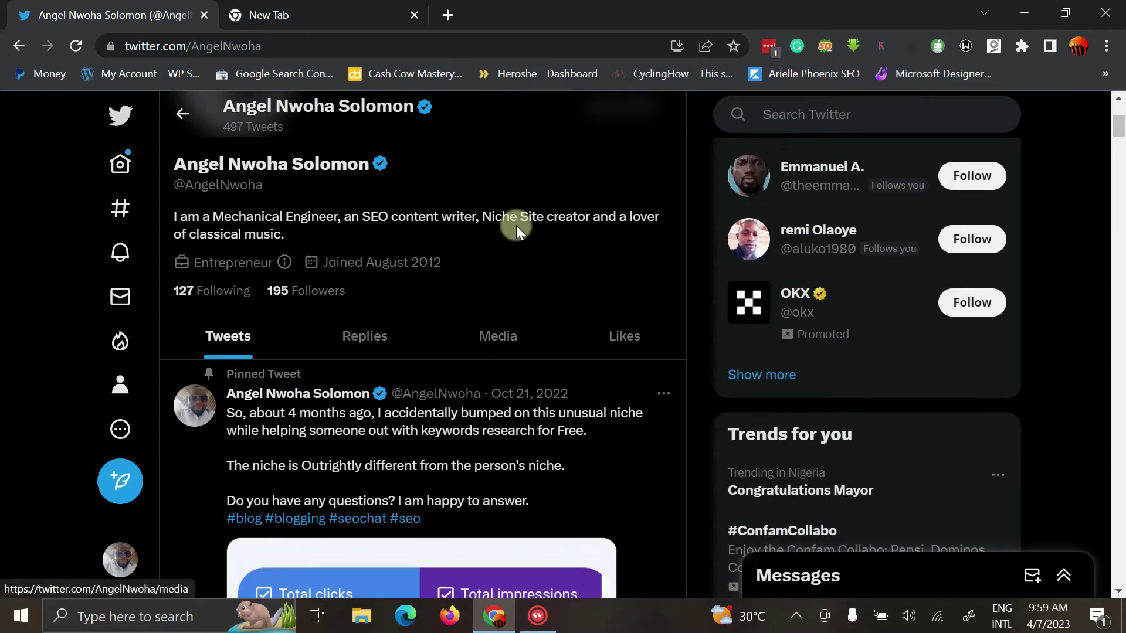
pyautogui.scroll(1, 516, 224)
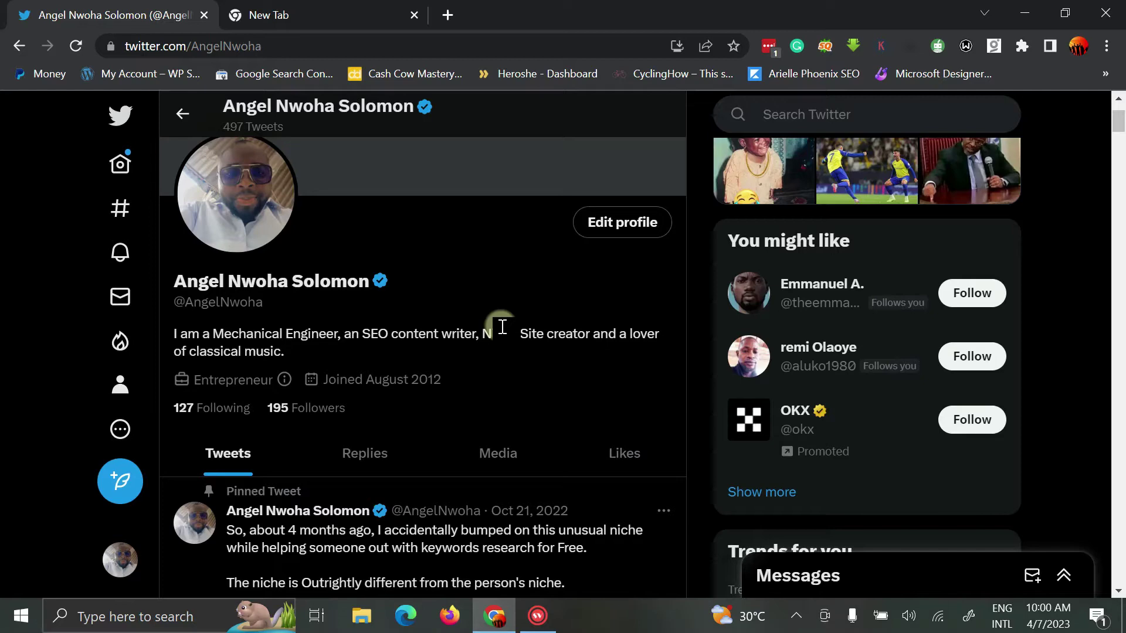
pyautogui.scroll(-1, 460, 364)
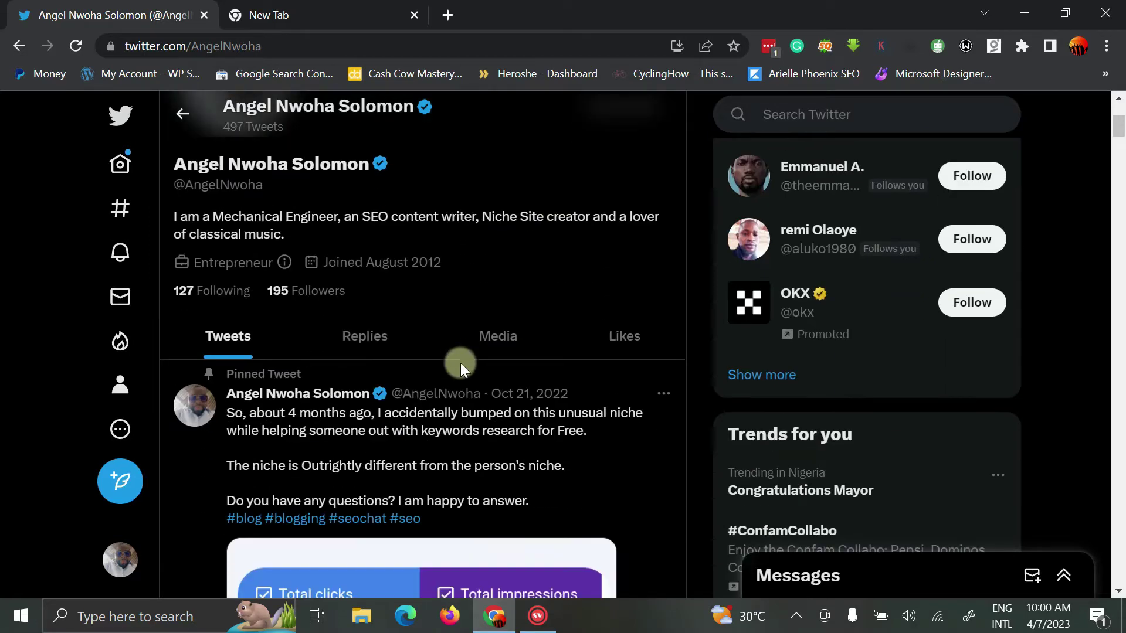
pyautogui.scroll(1, 469, 355)
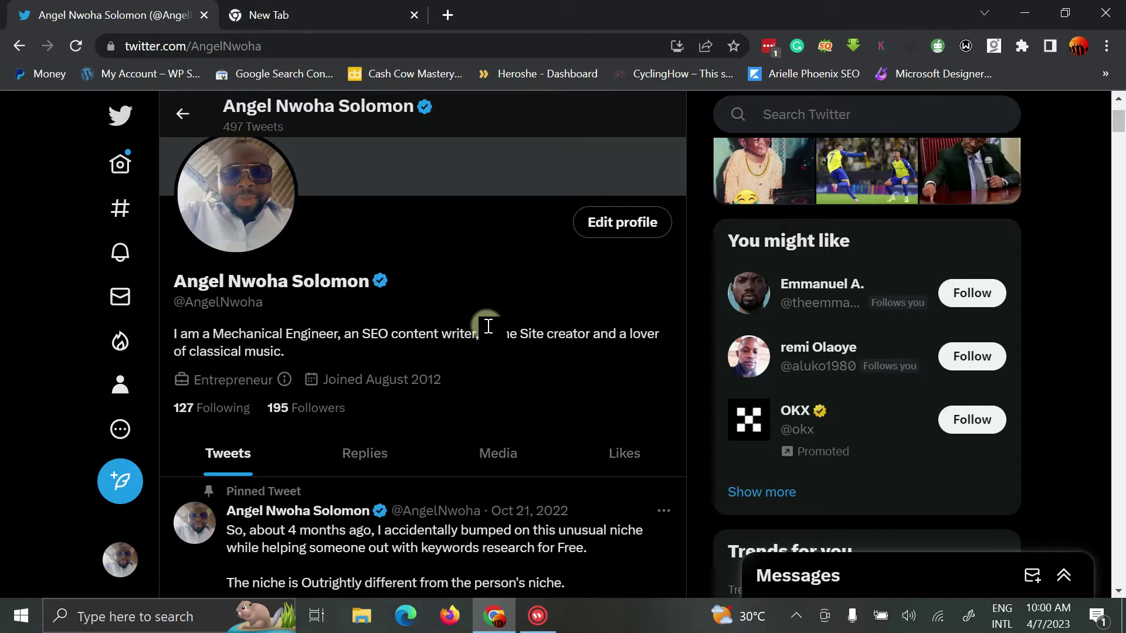
pyautogui.scroll(-1, 484, 328)
pyautogui.scroll(1, 378, 286)
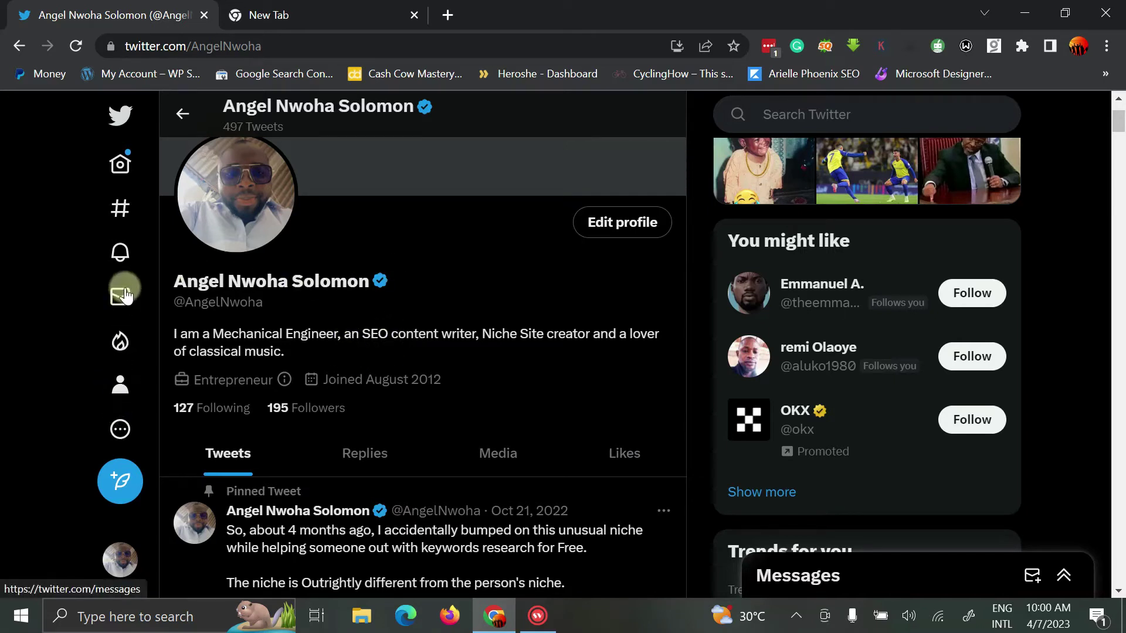
pyautogui.scroll(-3, 121, 422)
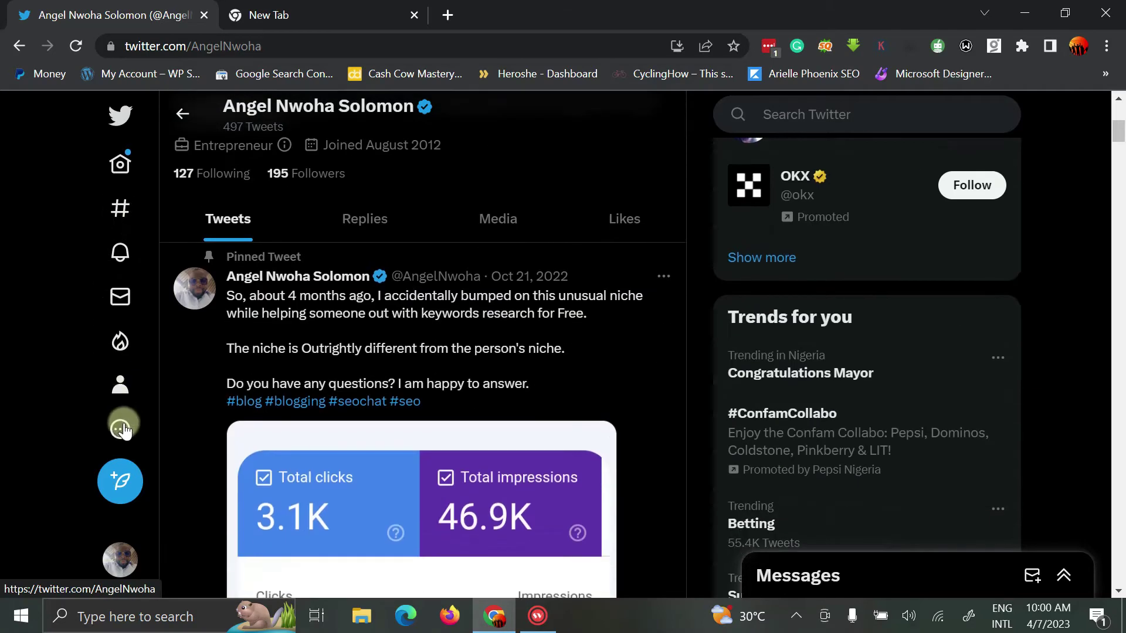
pyautogui.scroll(4, 384, 184)
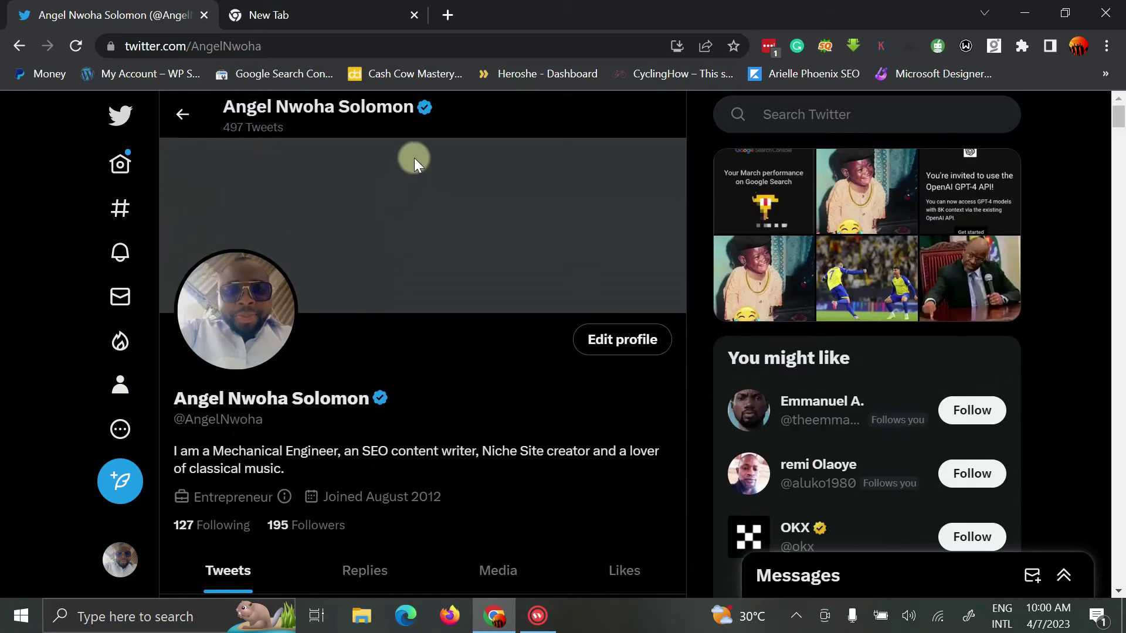
# Search Twitter for 'twitter' and open the Twitter Blue account's profile.
pyautogui.click(793, 114)
pyautogui.write('tw')
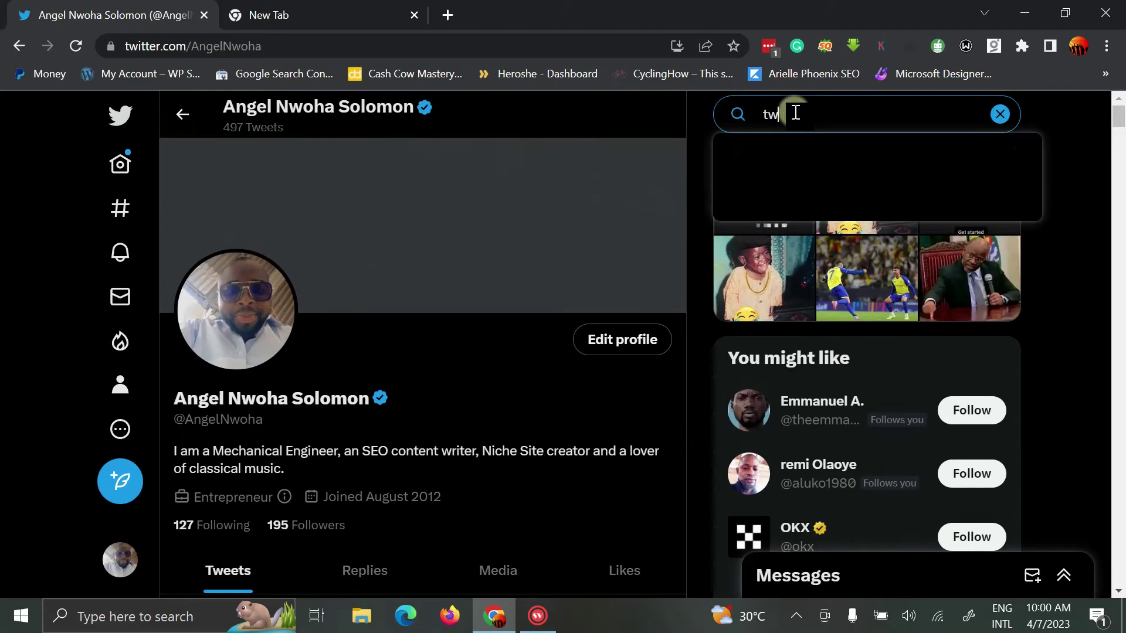
pyautogui.write('itter 7e')
pyautogui.press('BackSpace')
pyautogui.press('BackSpace')
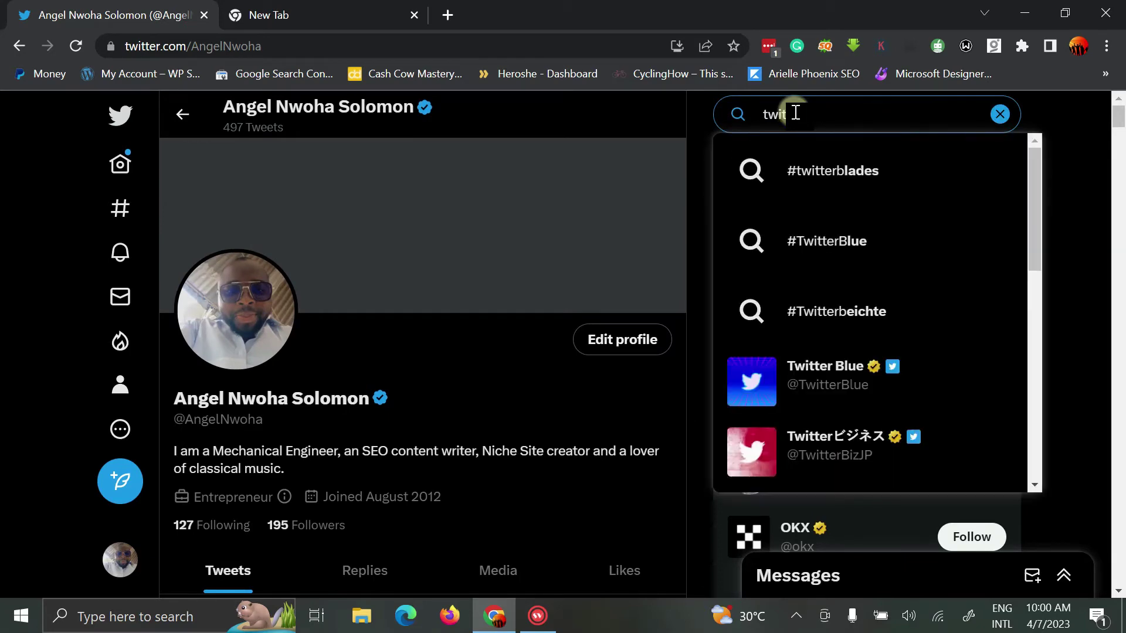
pyautogui.click(848, 369)
pyautogui.write('windscripe')
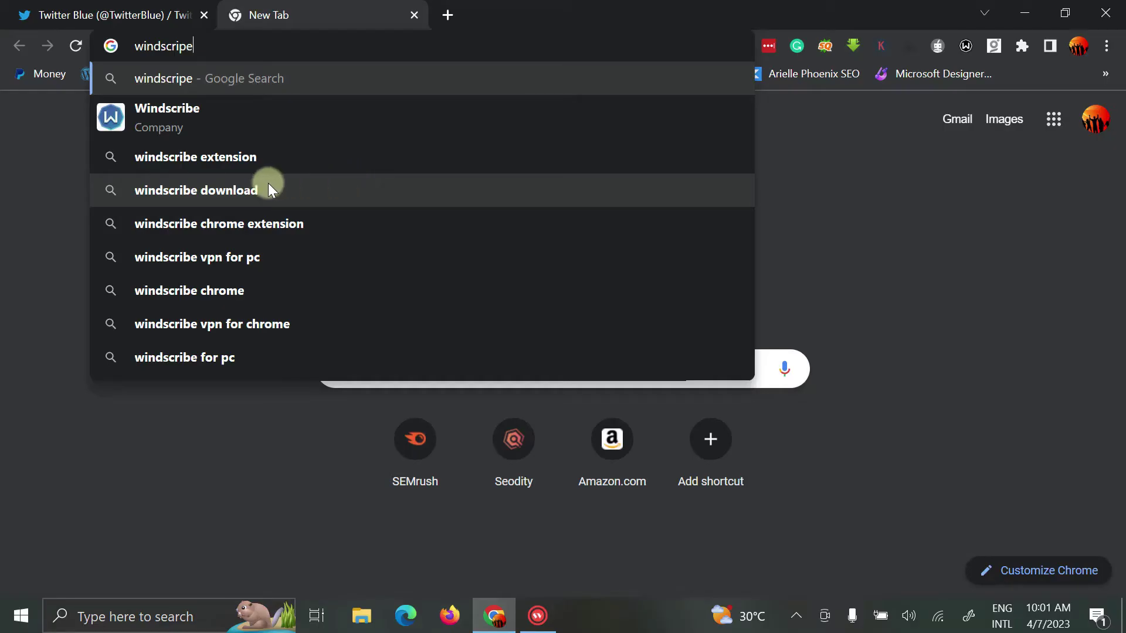
pyautogui.click(210, 159)
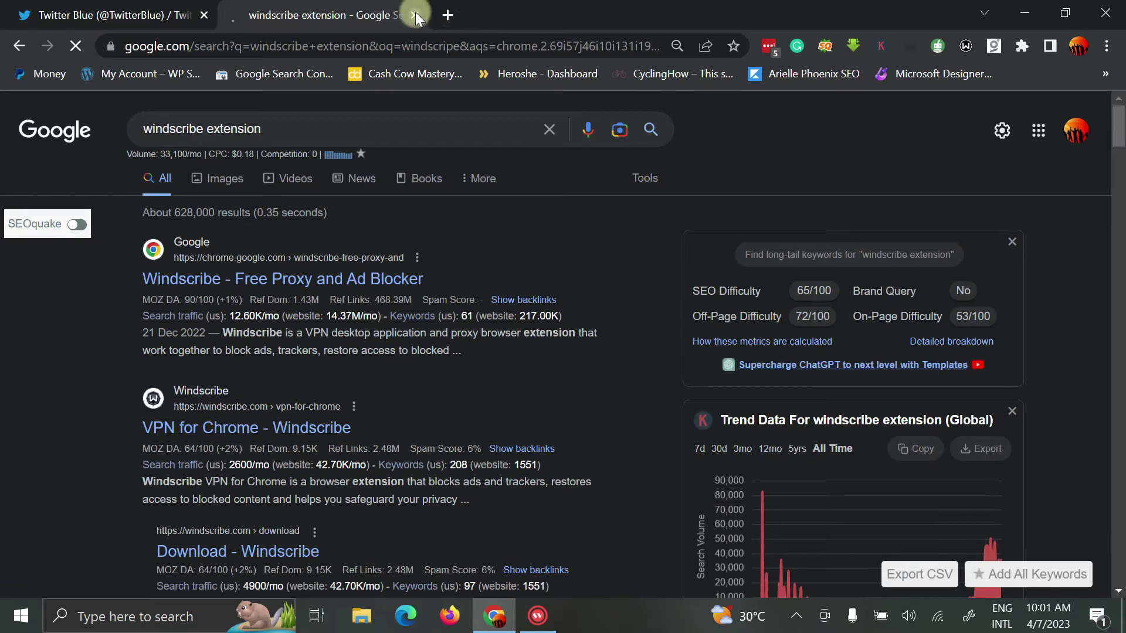
pyautogui.click(416, 12)
pyautogui.scroll(-1, 423, 469)
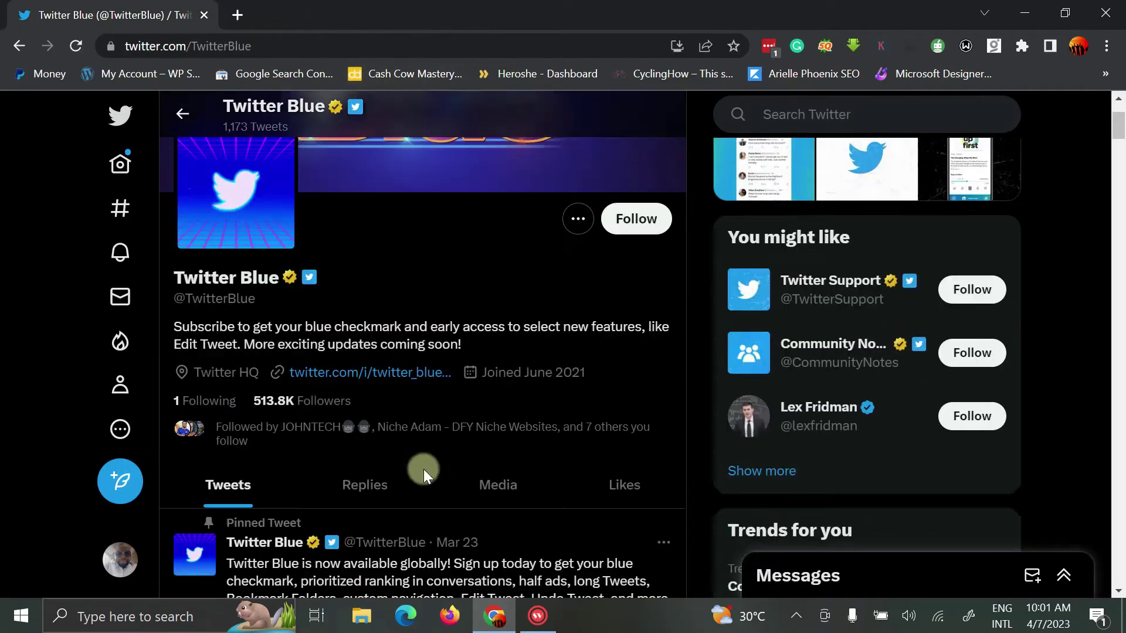
pyautogui.scroll(-1, 423, 469)
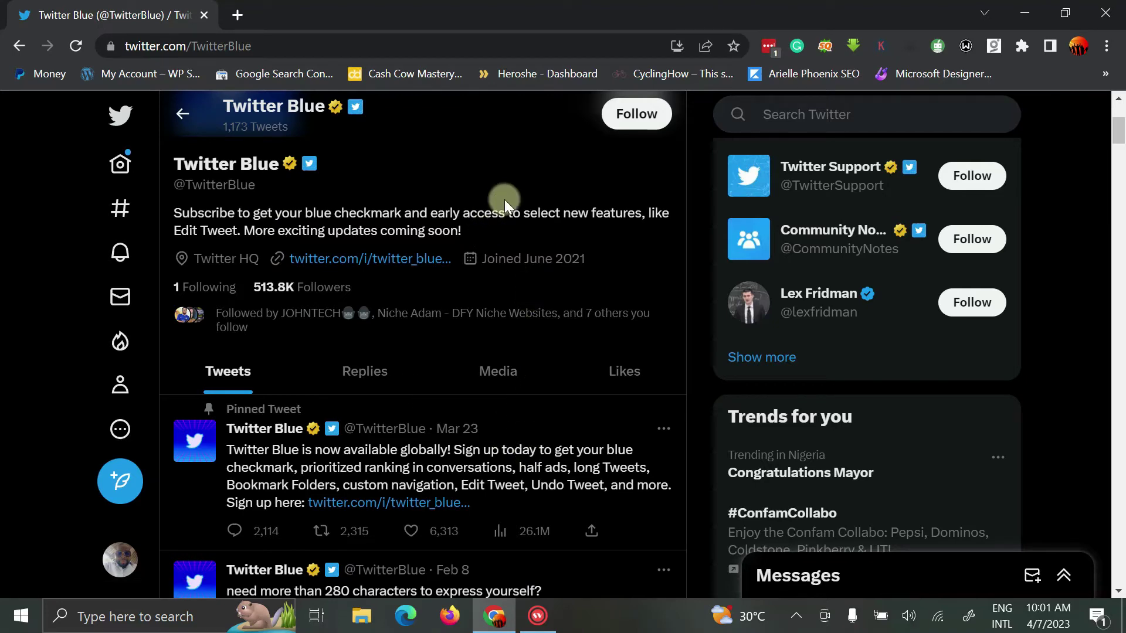
pyautogui.scroll(-1, 565, 457)
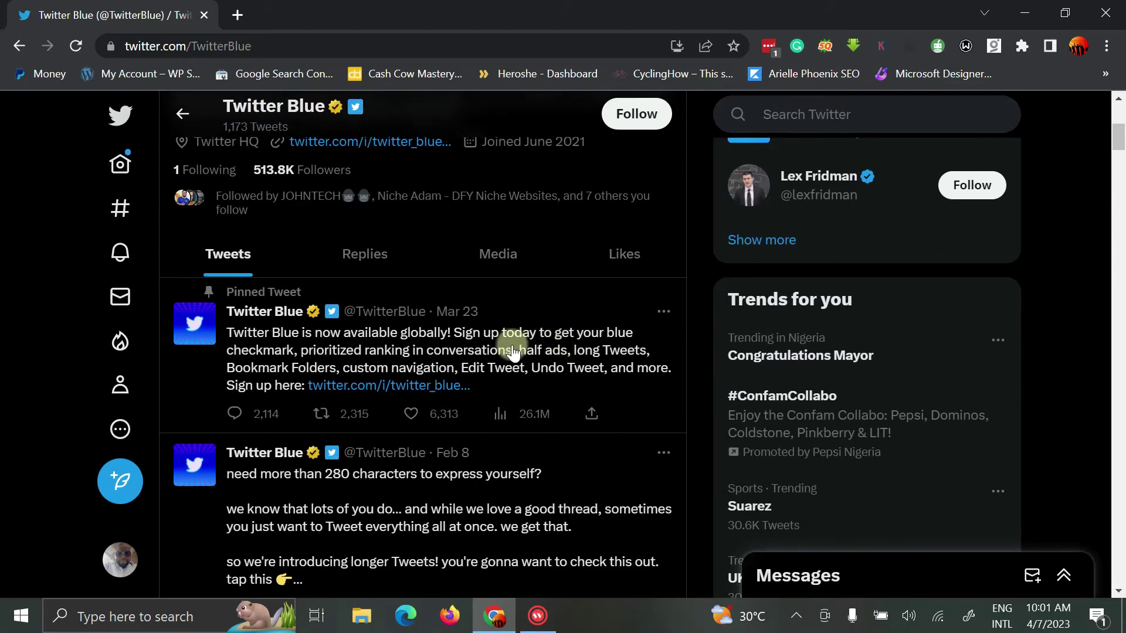
pyautogui.scroll(-1, 510, 347)
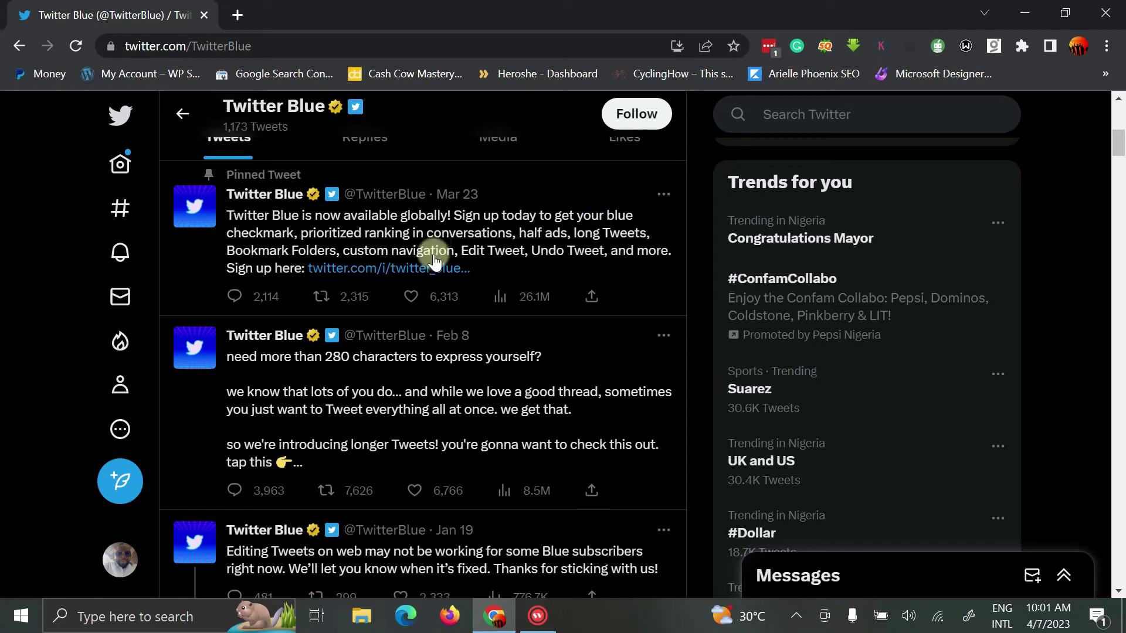
pyautogui.scroll(1, 447, 353)
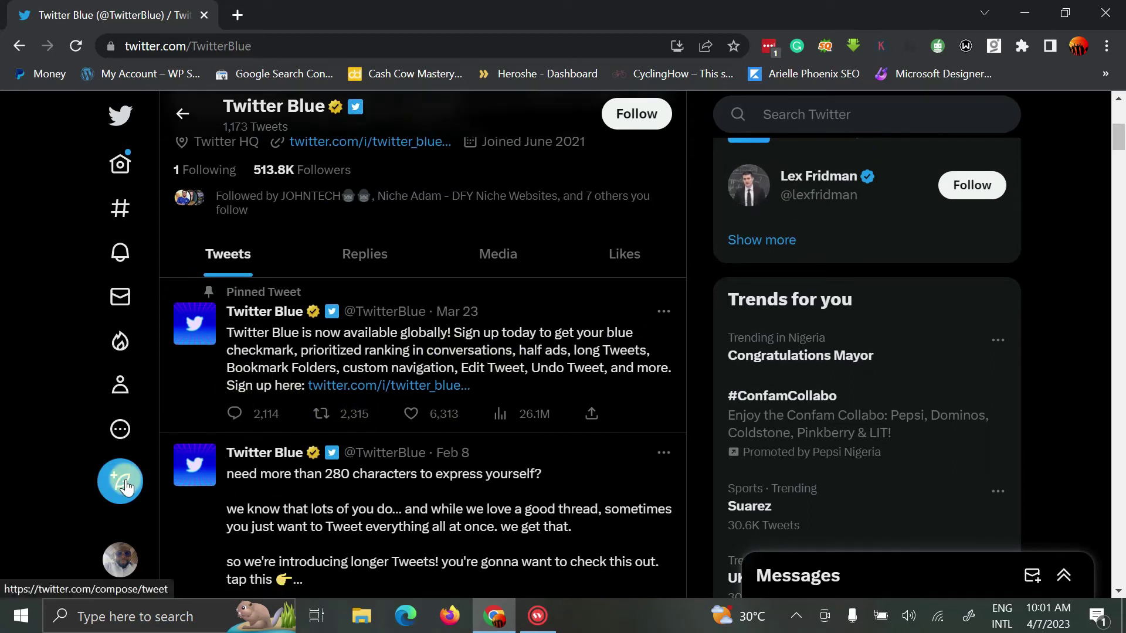
# Expand the Twitter Blue section under More in the sidebar.
pyautogui.click(119, 429)
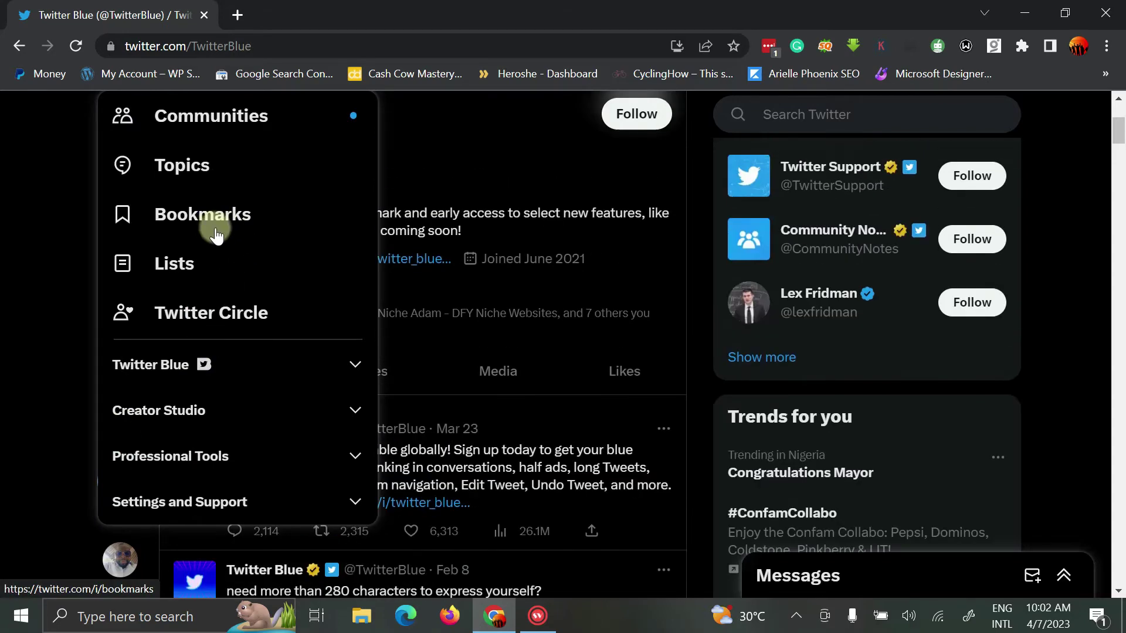
pyautogui.click(226, 362)
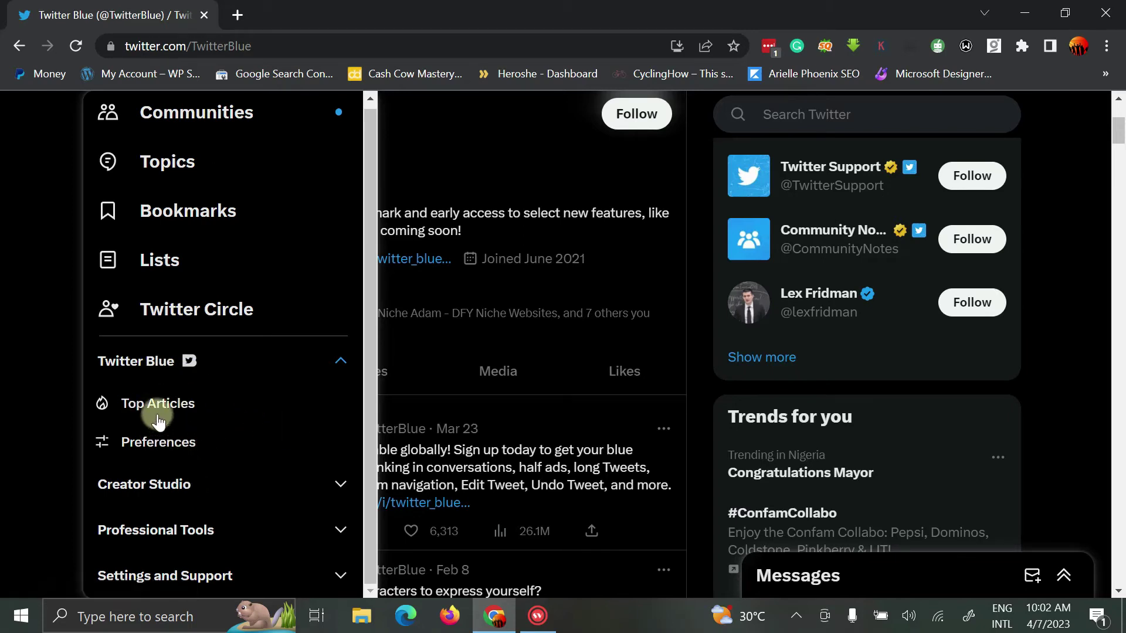
# Open Twitter Blue Preferences to view the Active subscription and verified checkmark.
pyautogui.click(165, 444)
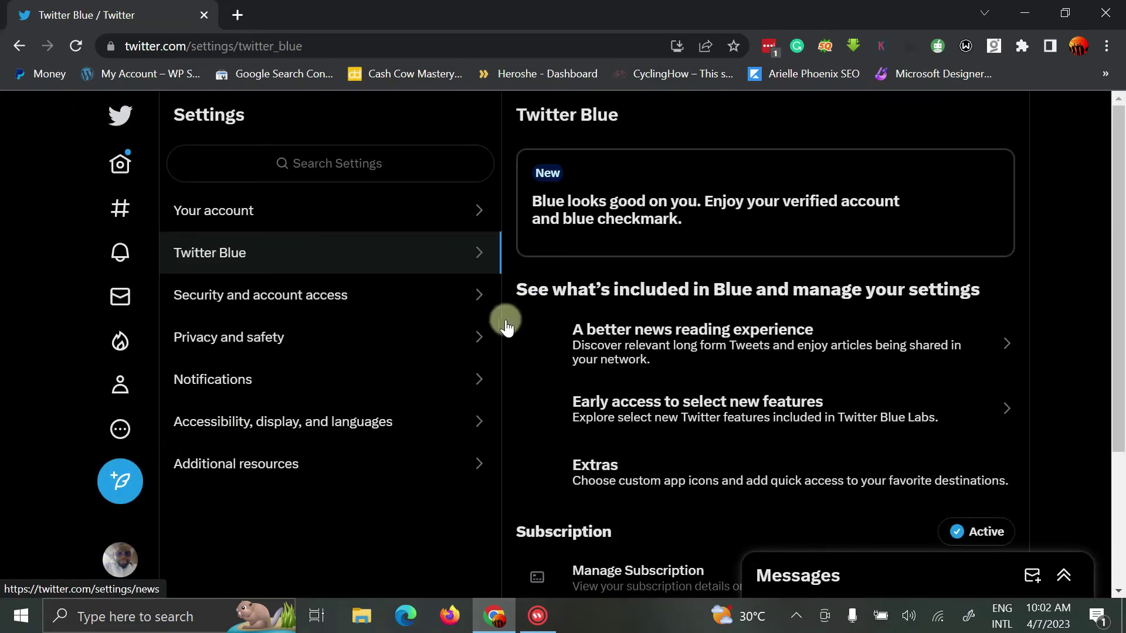
pyautogui.scroll(-1, 752, 371)
pyautogui.scroll(-1, 752, 371)
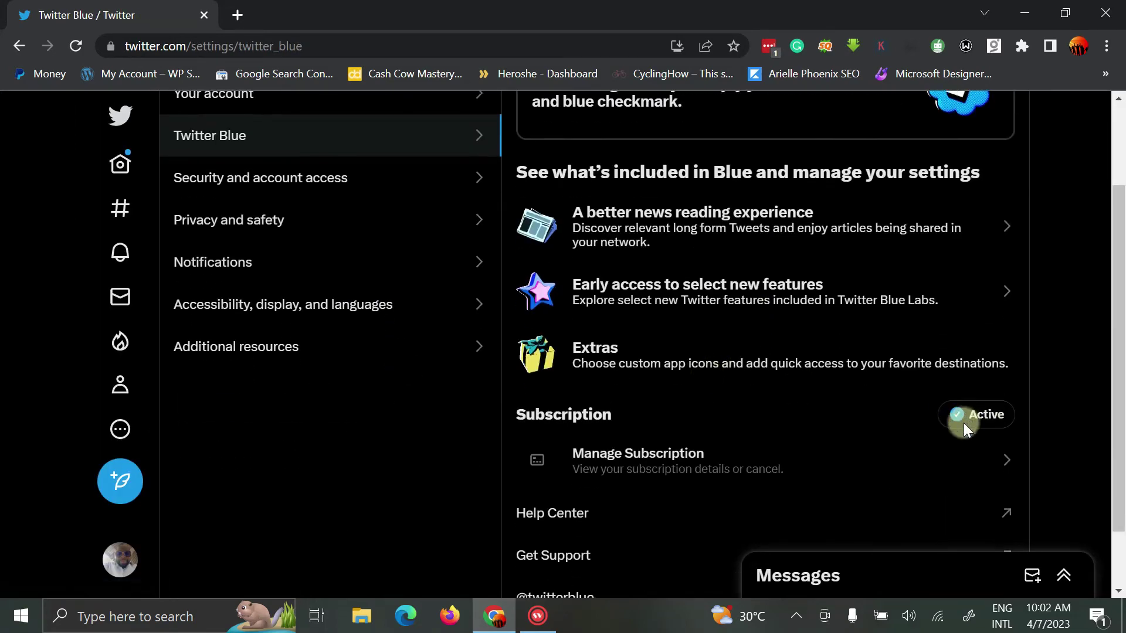
pyautogui.scroll(2, 715, 467)
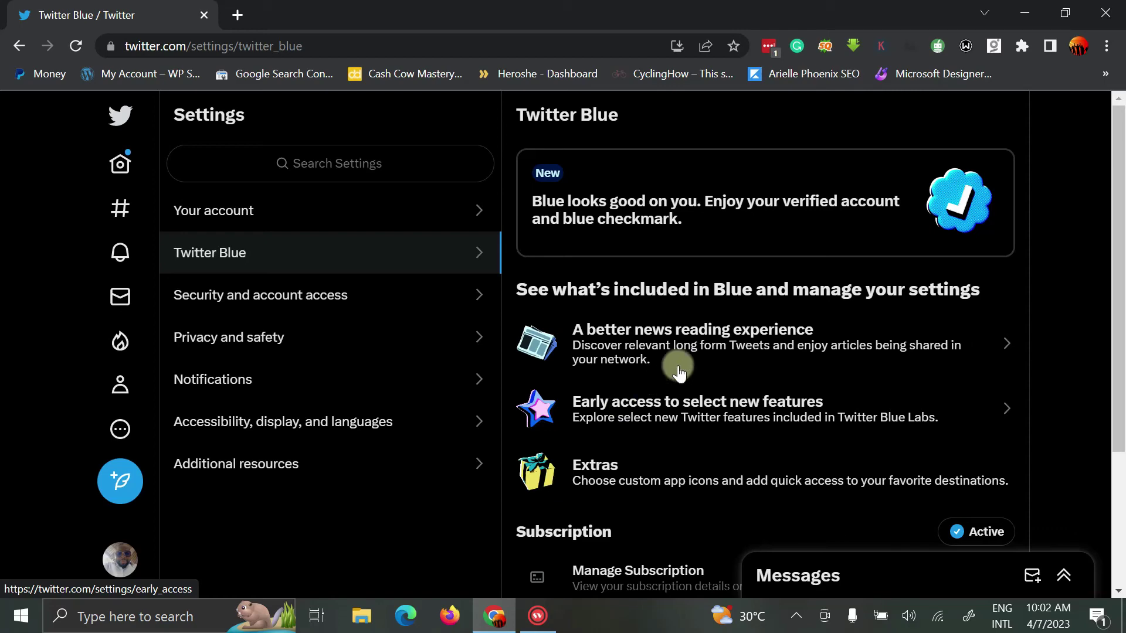
pyautogui.scroll(-1, 695, 360)
pyautogui.scroll(-1, 726, 338)
pyautogui.scroll(2, 739, 328)
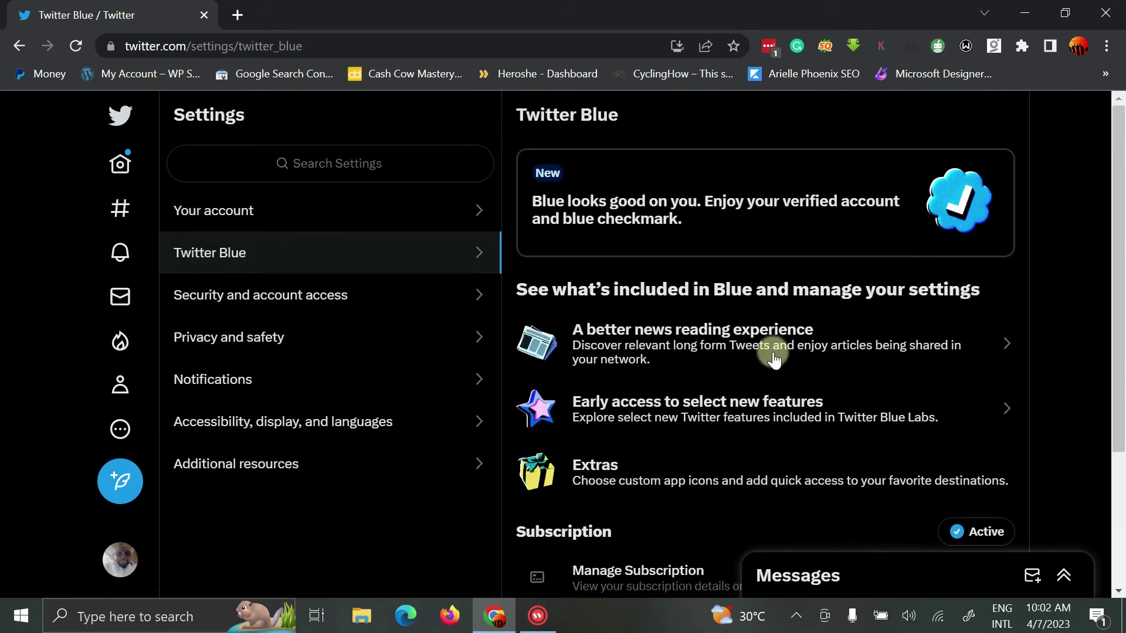
pyautogui.scroll(-2, 711, 408)
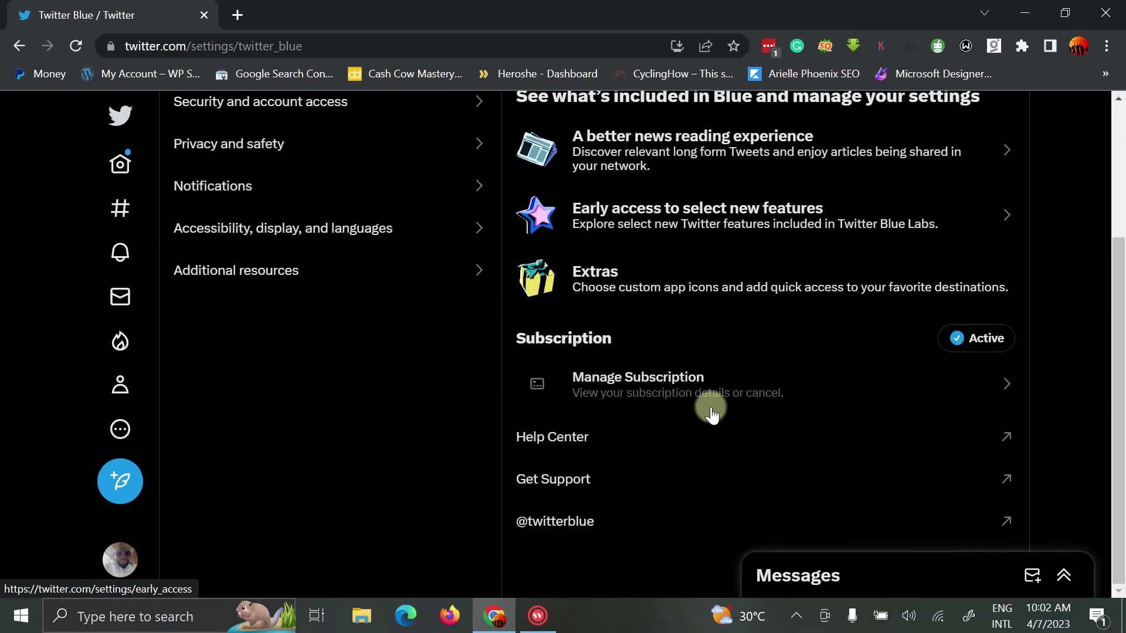
pyautogui.scroll(2, 714, 339)
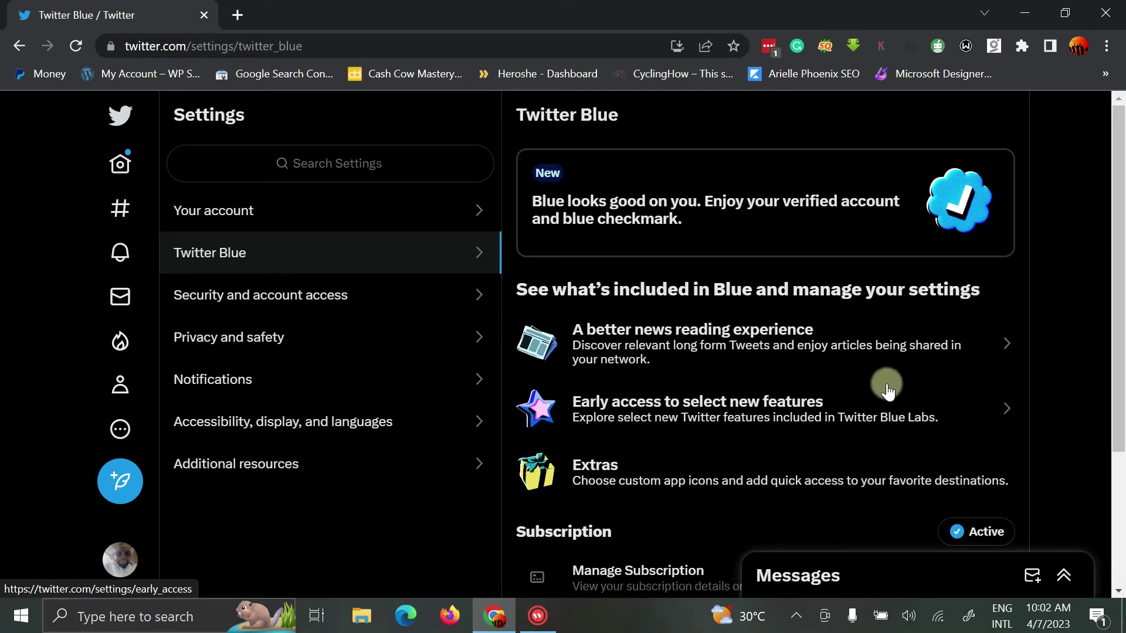
pyautogui.scroll(-2, 460, 477)
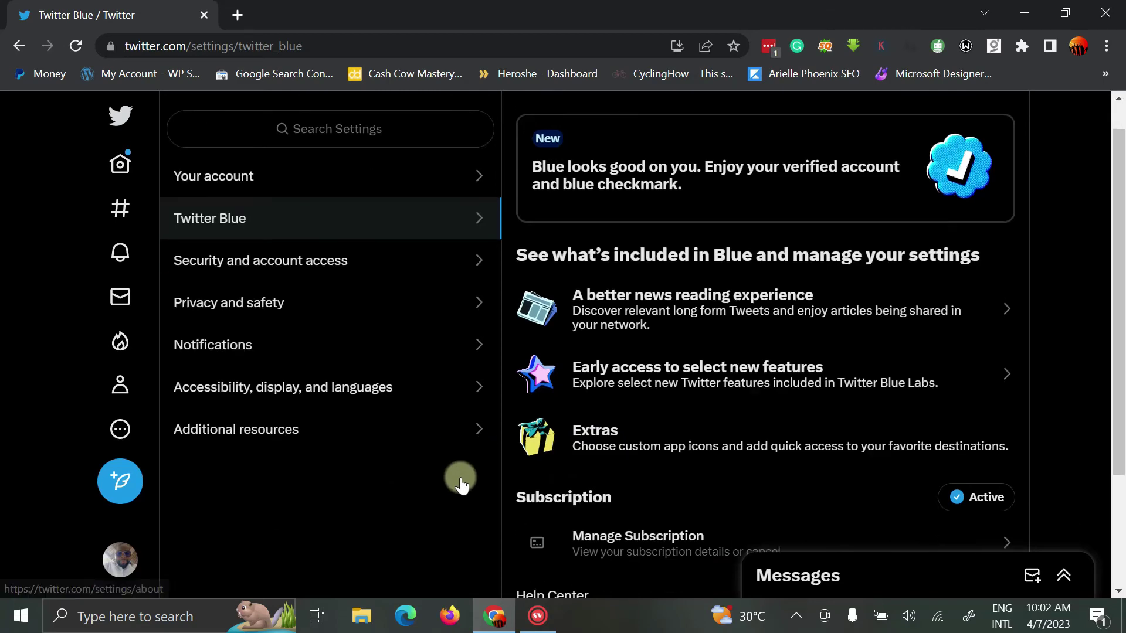
pyautogui.scroll(2, 468, 262)
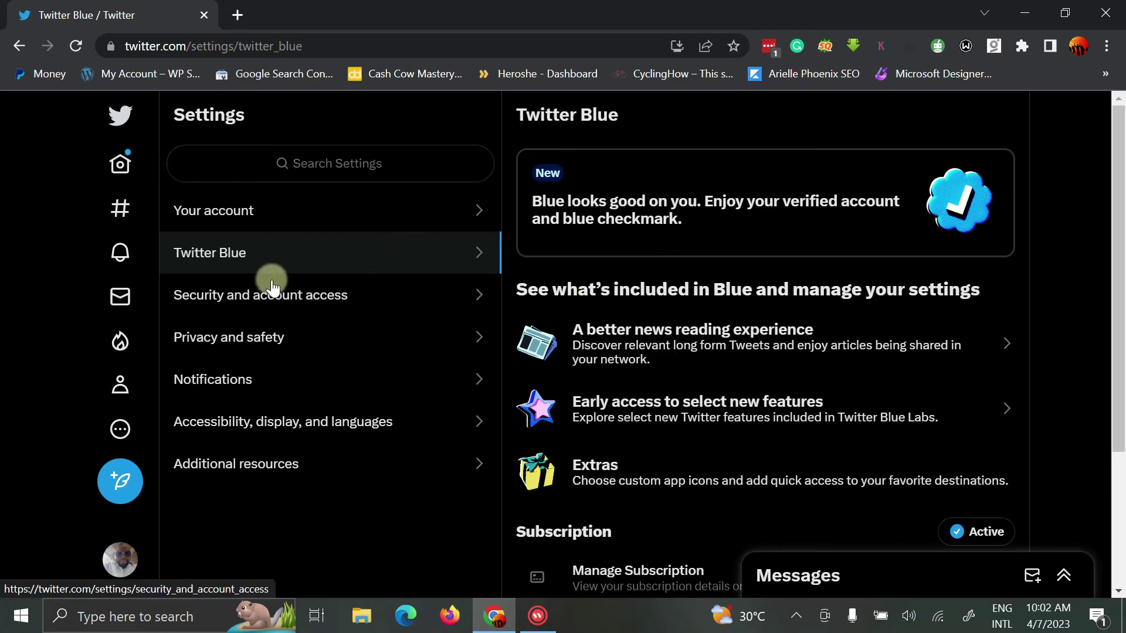
# Return to the Home feed's For you timeline.
pyautogui.click(126, 165)
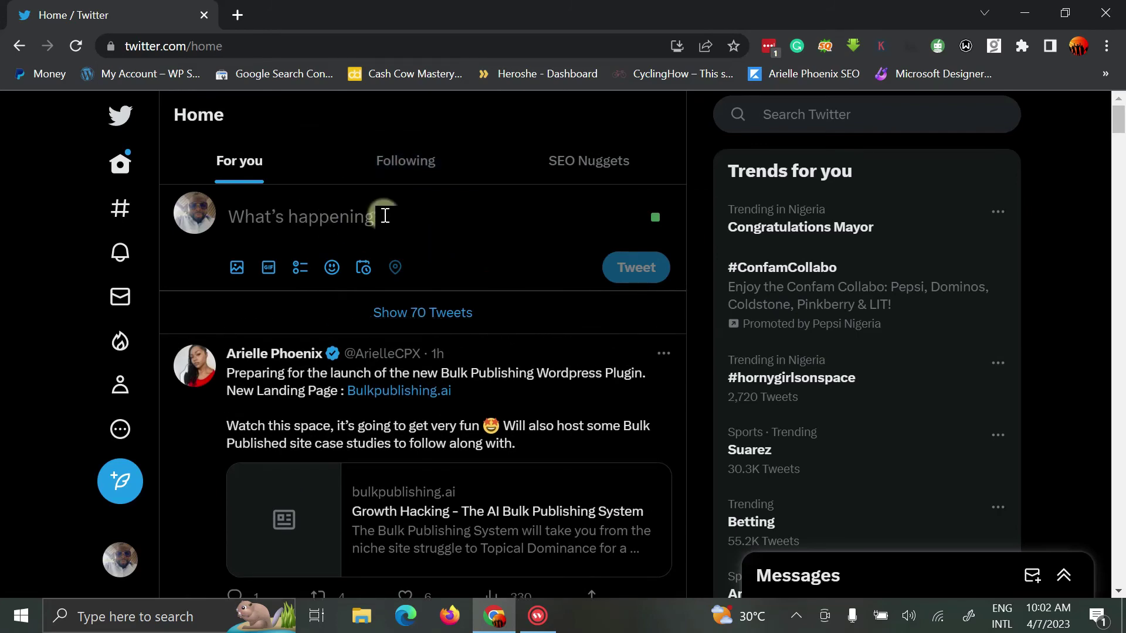
pyautogui.scroll(-3, 511, 360)
pyautogui.scroll(-2, 510, 359)
pyautogui.scroll(-1, 513, 367)
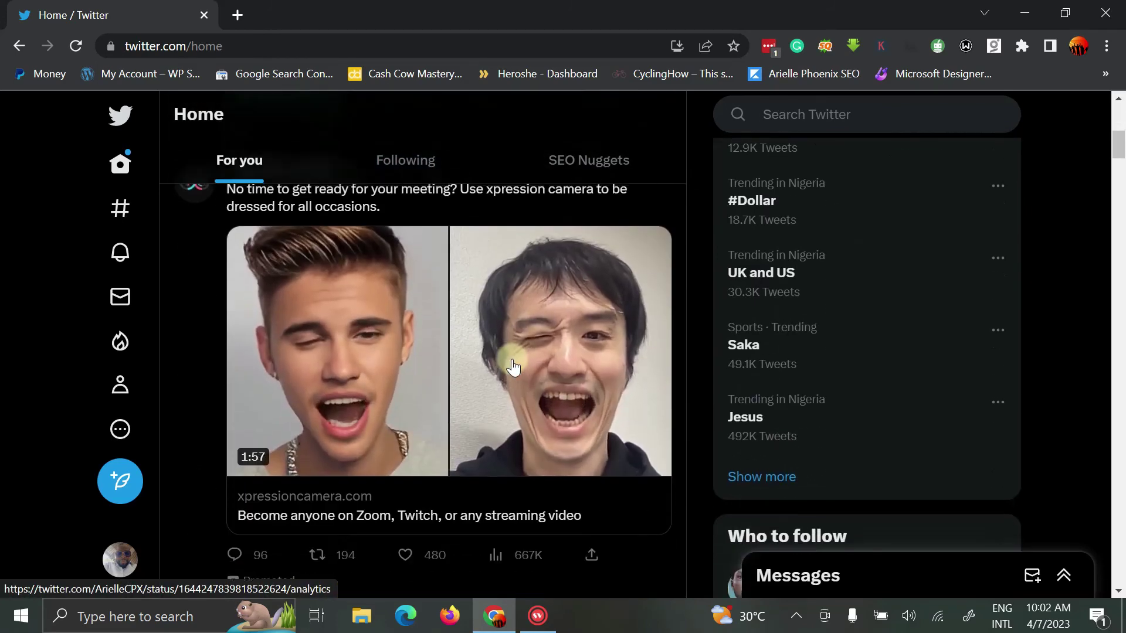
pyautogui.scroll(4, 513, 366)
pyautogui.scroll(2, 510, 359)
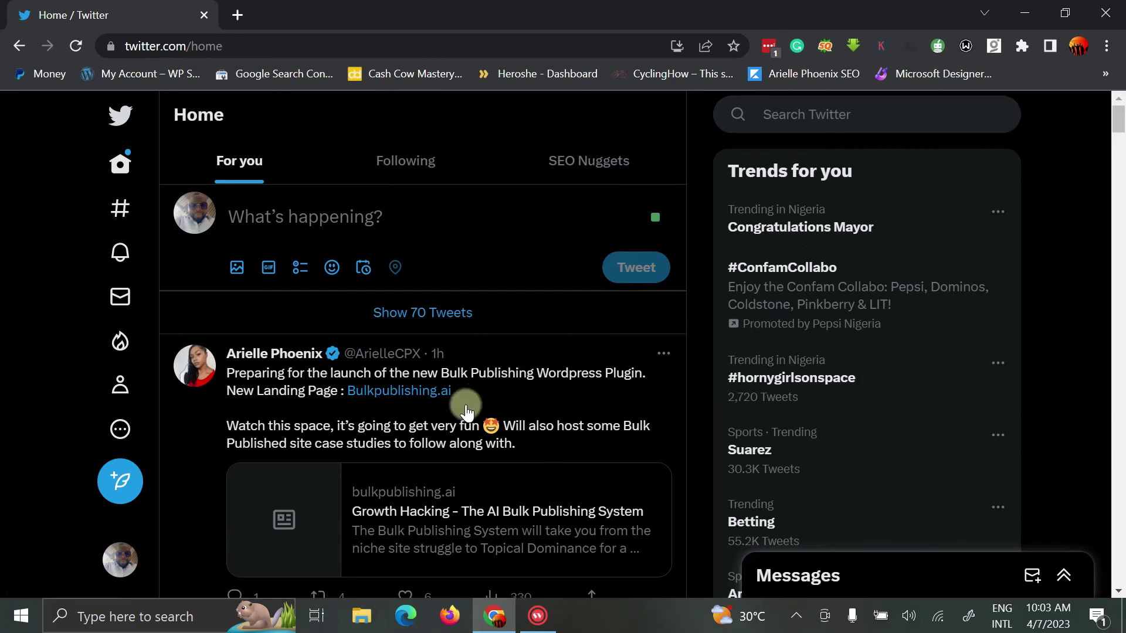
pyautogui.scroll(-1, 611, 402)
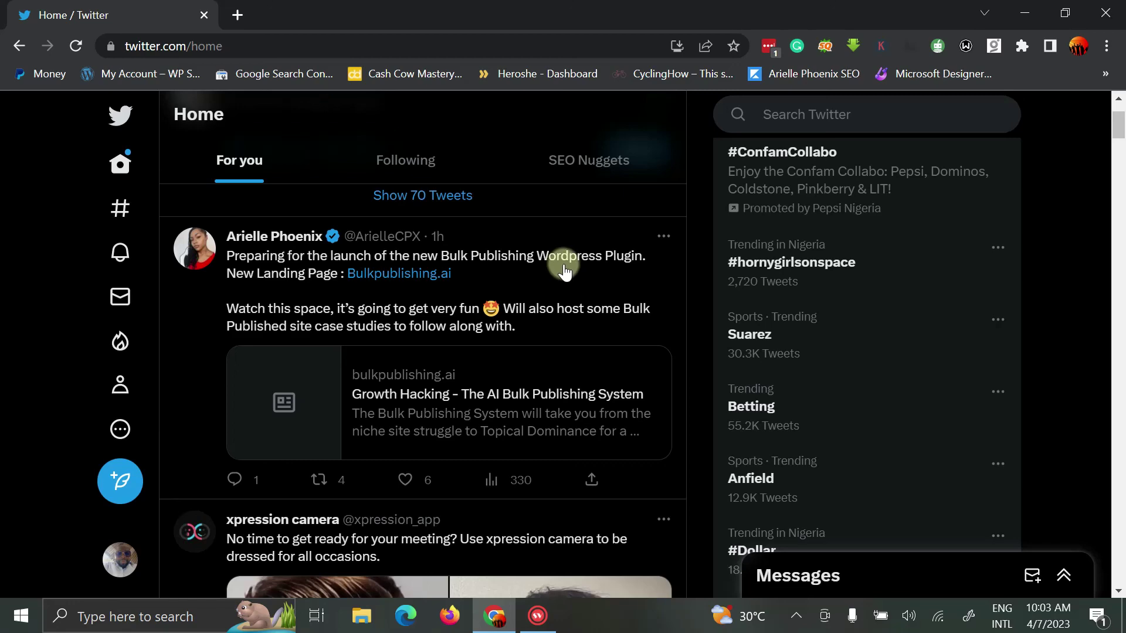
pyautogui.scroll(-2, 628, 308)
pyautogui.scroll(-2, 628, 308)
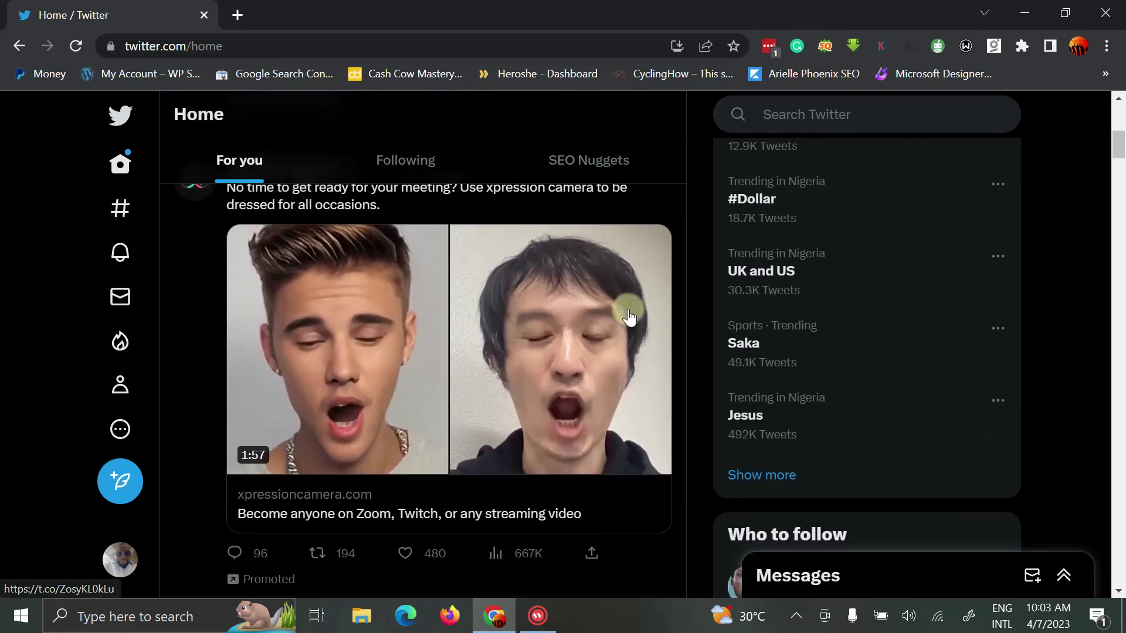
pyautogui.scroll(-1, 629, 317)
pyautogui.scroll(5, 628, 317)
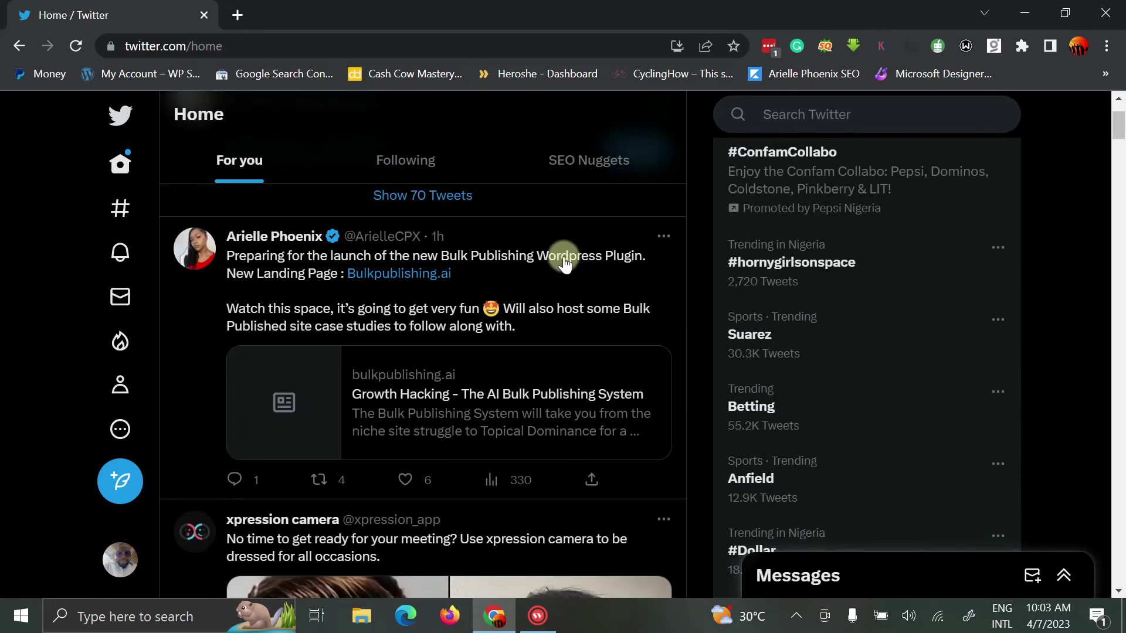